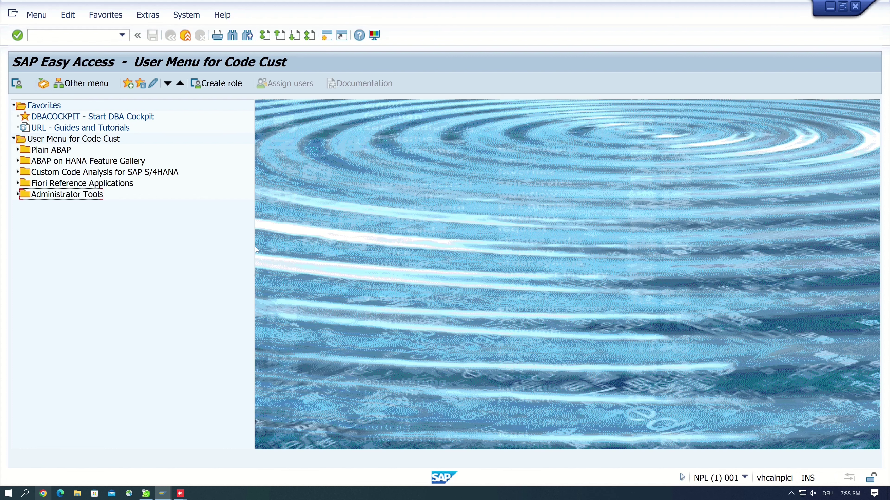
Step: Search Chrome for 'sap flight model' and open the SAP Help Flight Model page
key("alt+Tab")
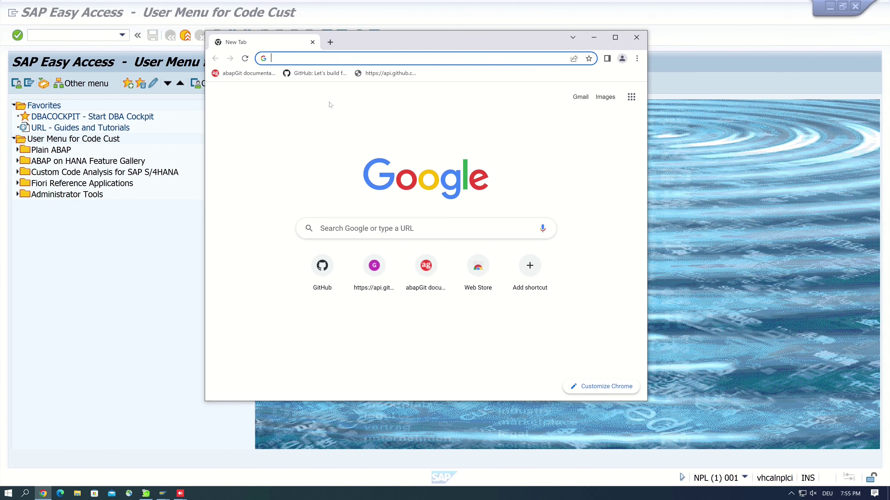
type("sap f")
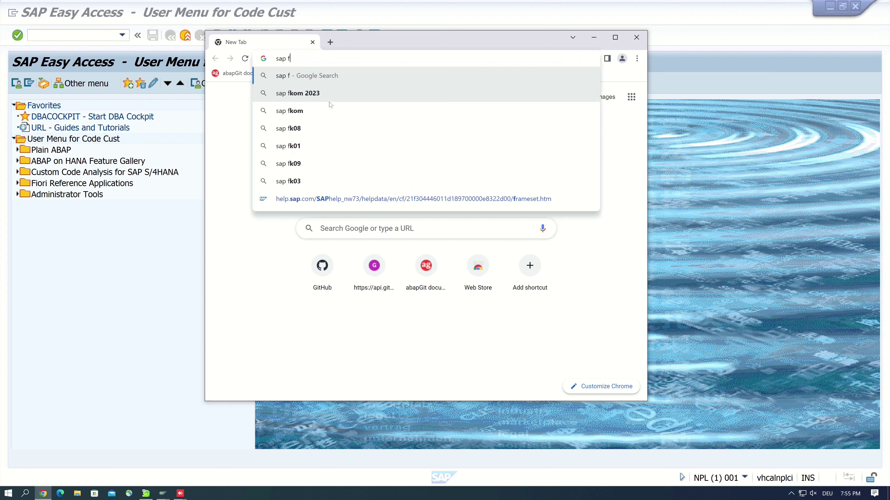
type("light model")
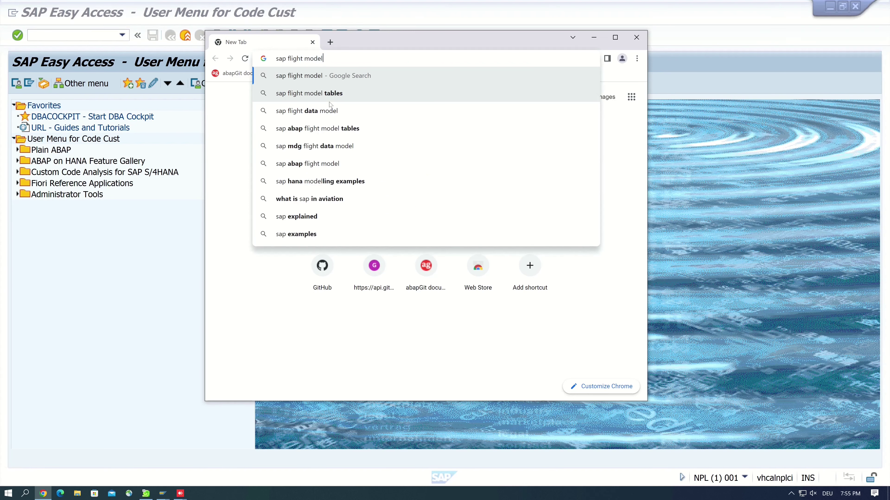
key("Return")
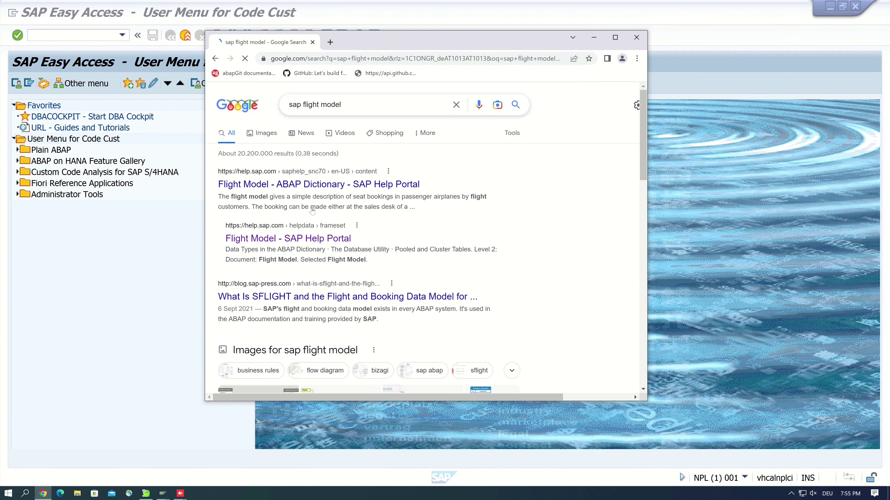
left_click(322, 240)
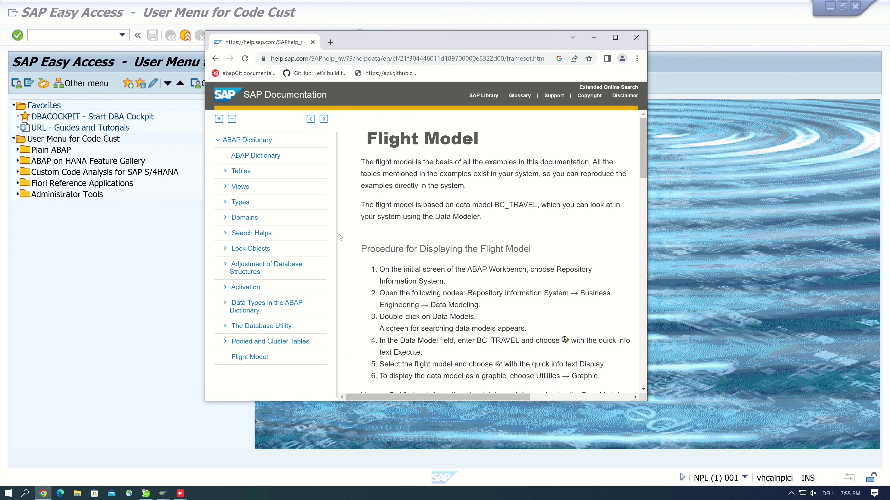
Step: View the entity diagram in an enlarged window at 80% zoom, then return to SAP
scroll(450, 236, "down", 10)
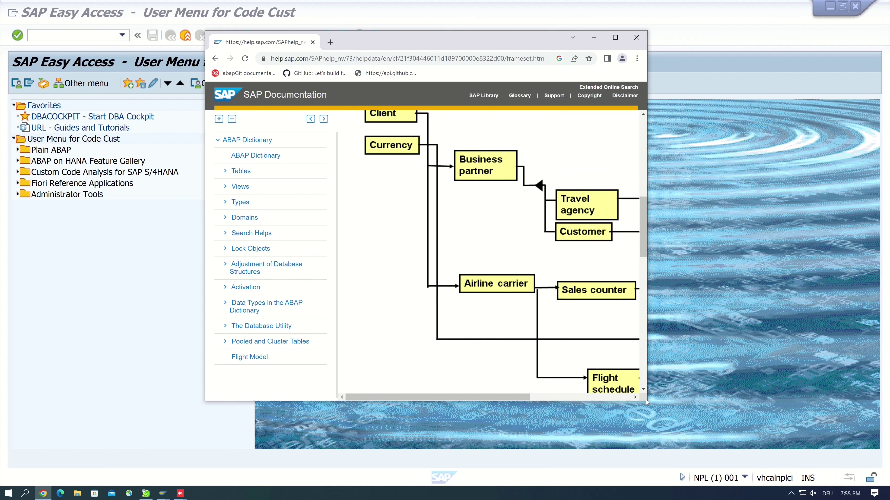
left_click_drag(648, 402, 842, 428)
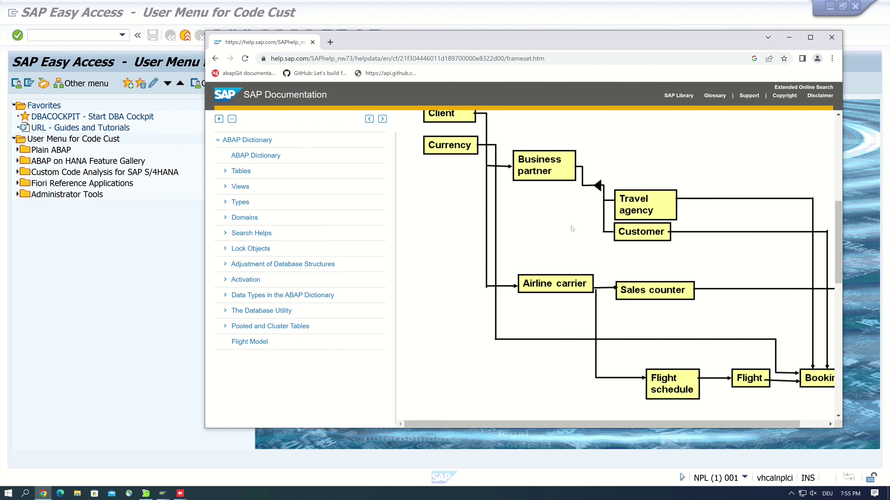
key("ctrl+minus")
key("ctrl+minus")
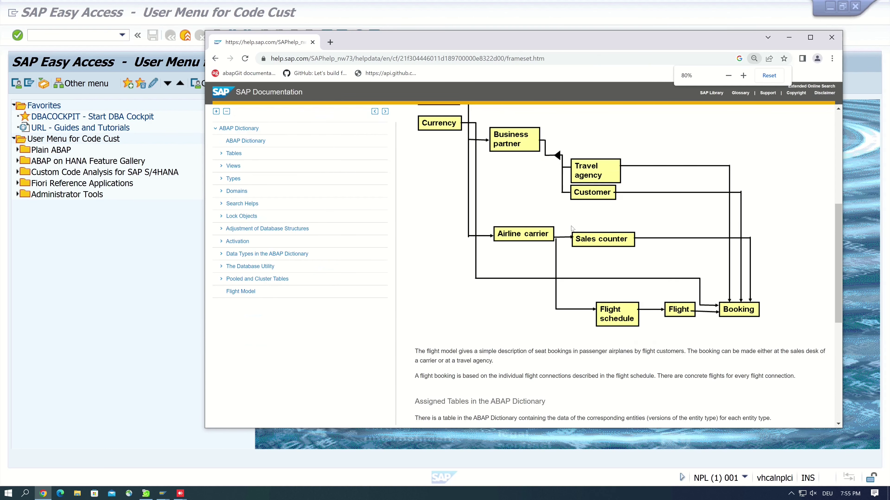
scroll(571, 228, "up", 2)
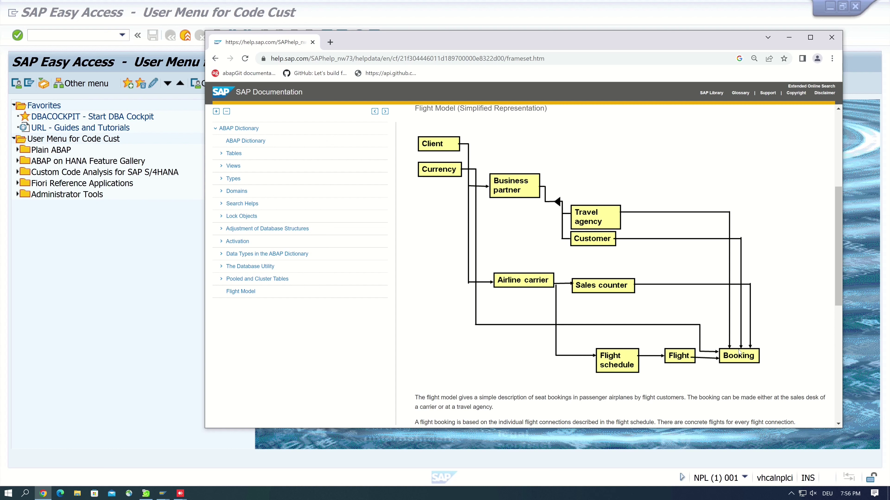
left_click(86, 36)
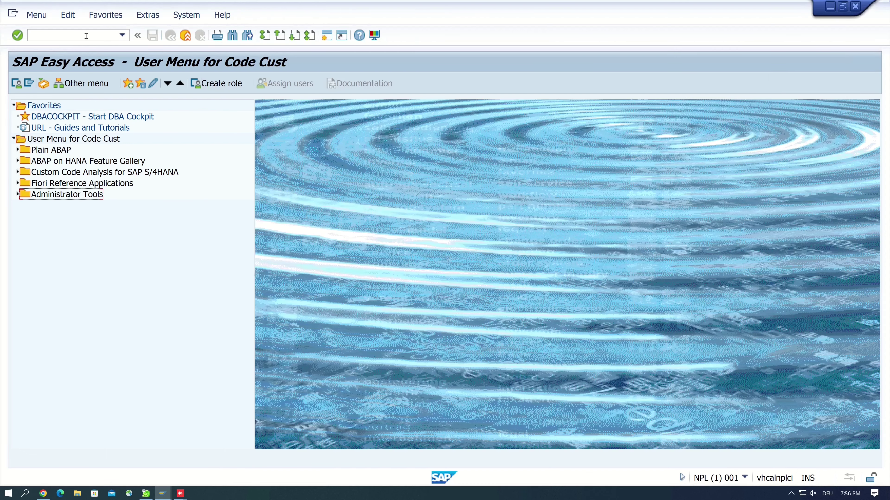
Step: Display the 16-field SPFLI table definition via SE11, then begin entering /nBC_DATA_GEN
left_click(86, 35)
type("/nse11")
key("Return")
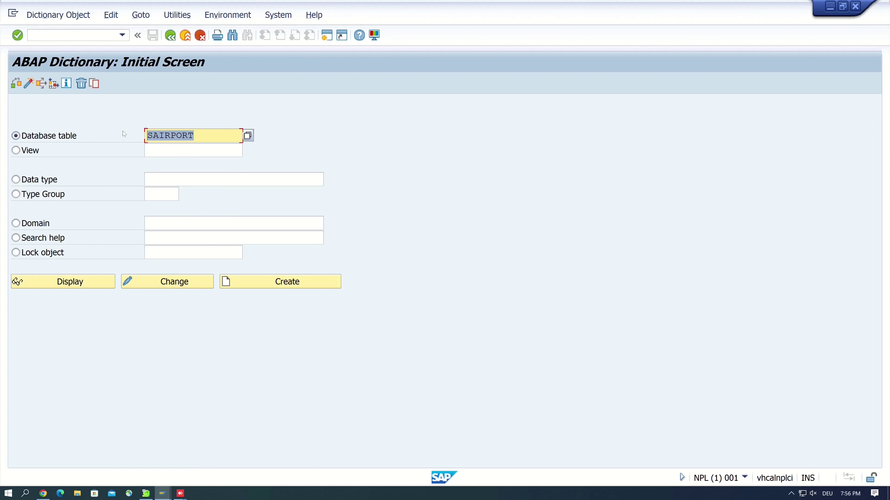
type("spfli")
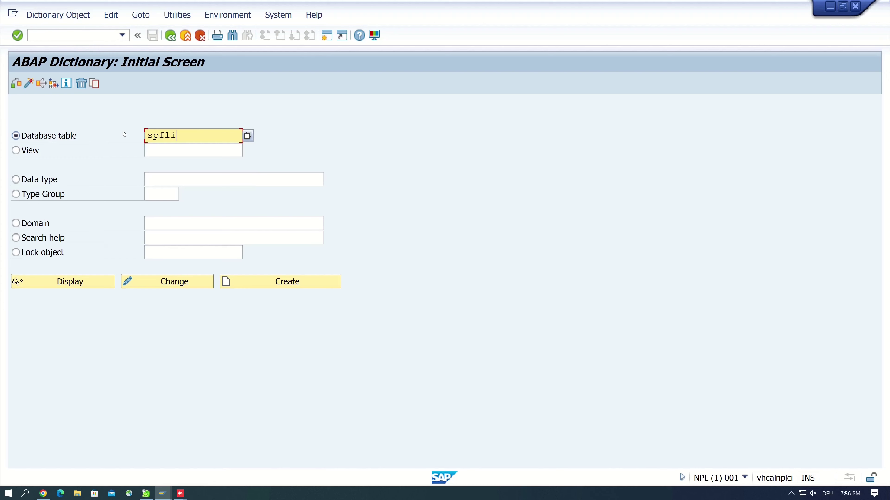
key("Return")
left_click(87, 286)
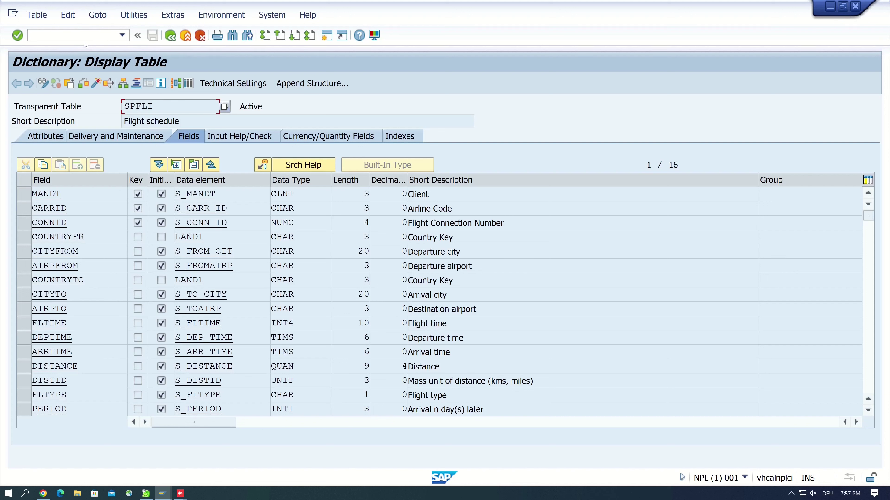
left_click(92, 34)
type("/nBC_G")
Step: Run BC_DATA_GEN with Standard Data Record and confirm deleting and regenerating the flight tables
key("BackSpace")
type("DATA_GEN")
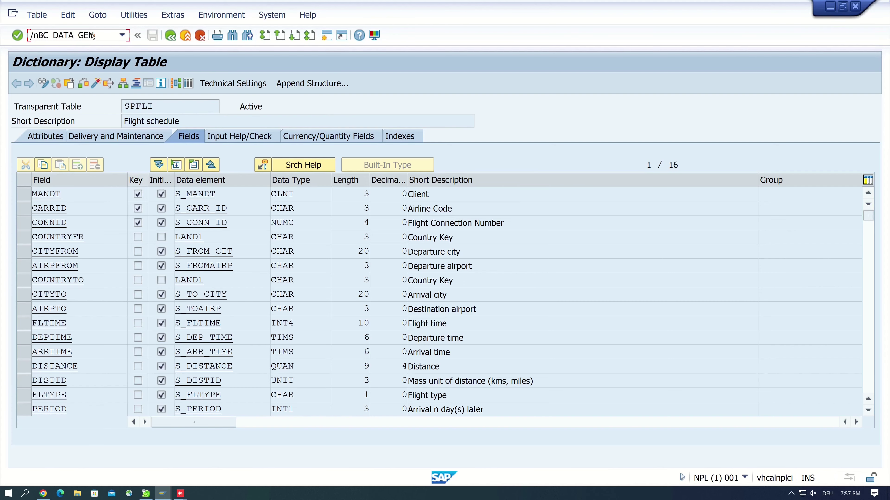
key("Return")
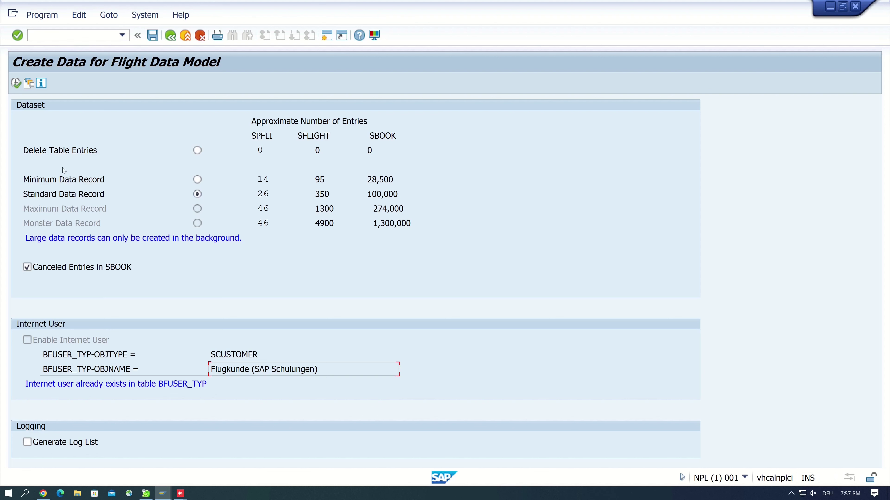
left_click(16, 82)
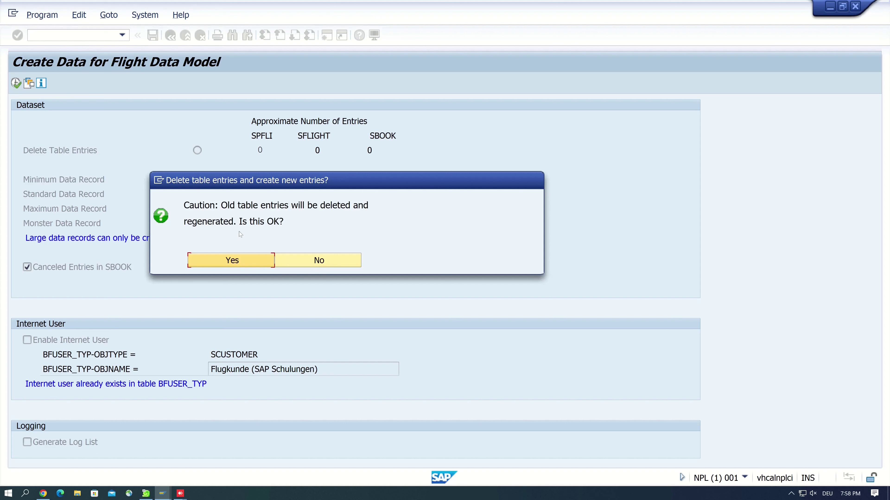
left_click(252, 259)
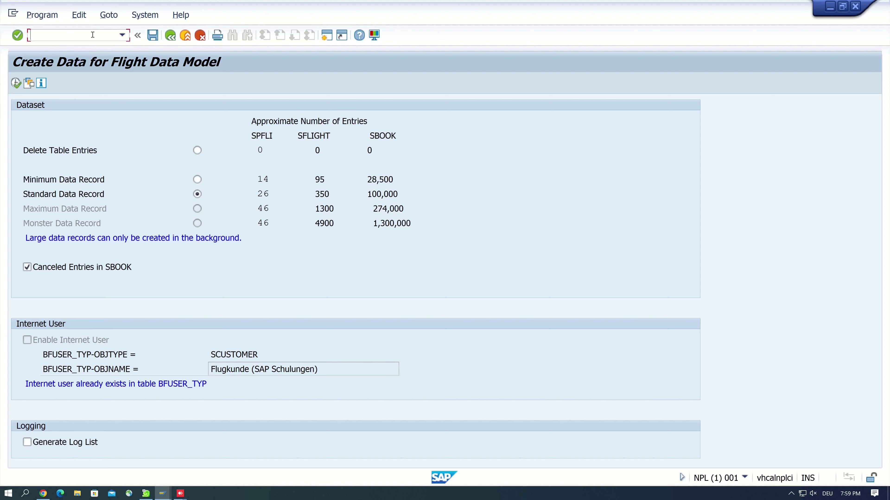
Step: List SPFLI contents in the Data Browser, showing 26 entries, then go back to selection
type("/")
type("nse11")
key("Return")
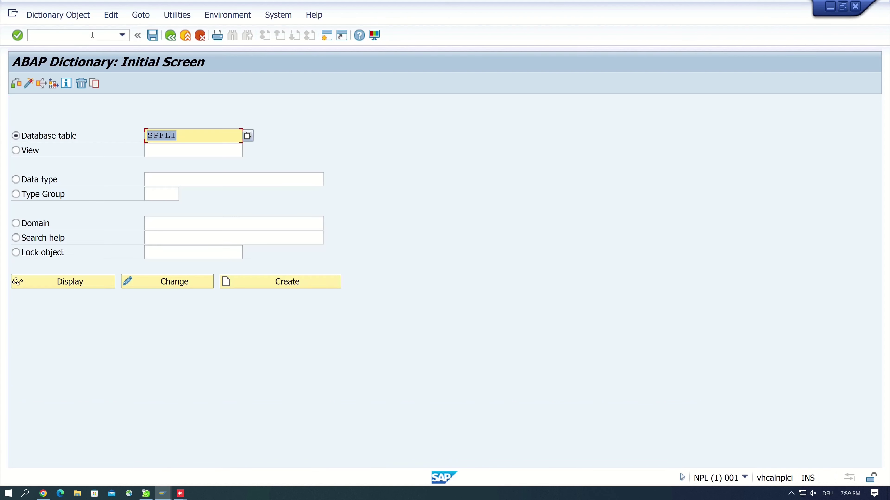
left_click(190, 134)
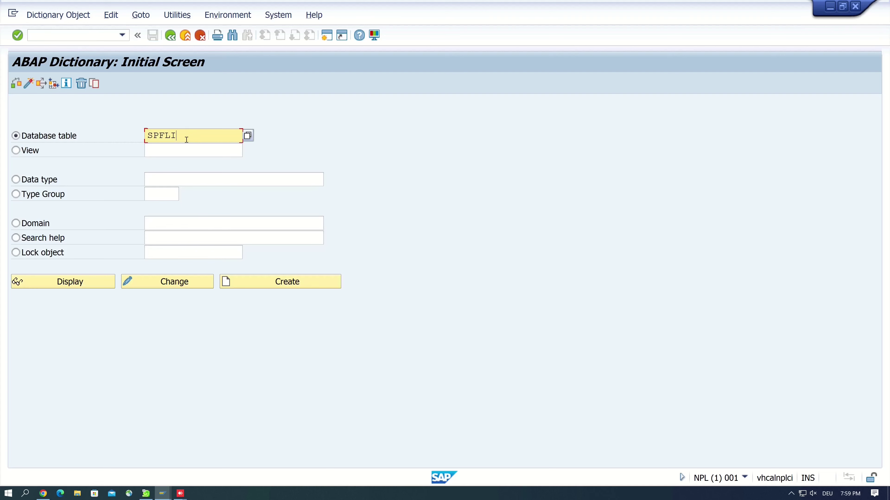
left_click(95, 287)
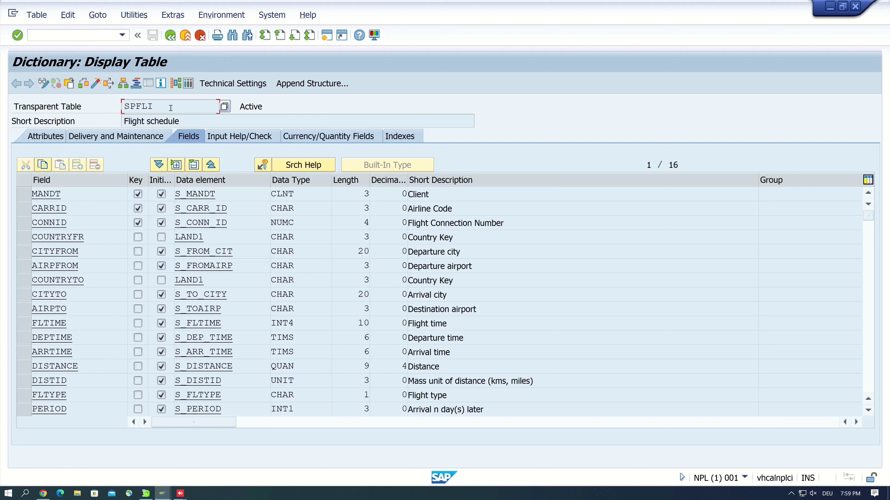
left_click(188, 83)
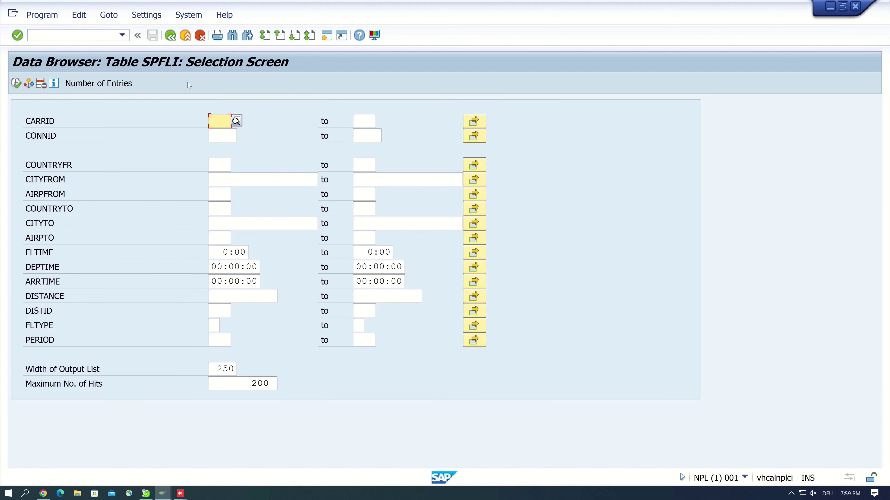
left_click(17, 84)
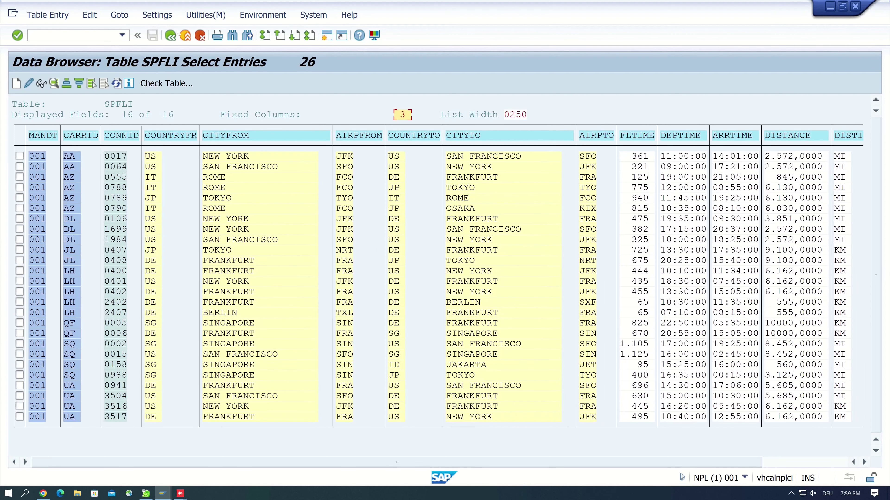
left_click(171, 35)
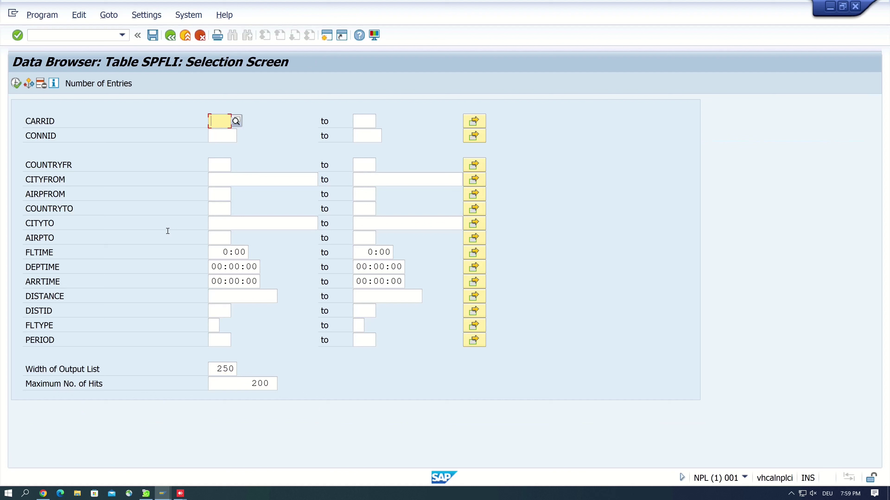
Step: In SE9, change the transaction code to BC_* to list flight-model transactions
left_click(91, 36)
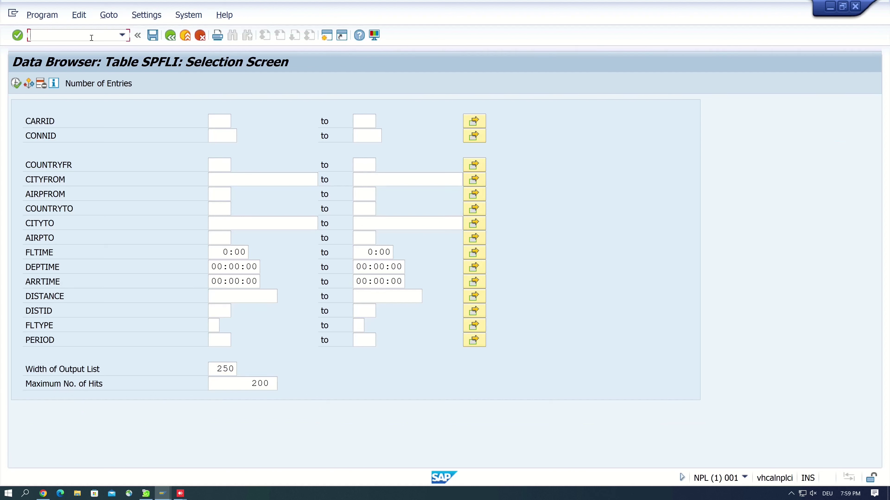
type("/nse9")
key("Return")
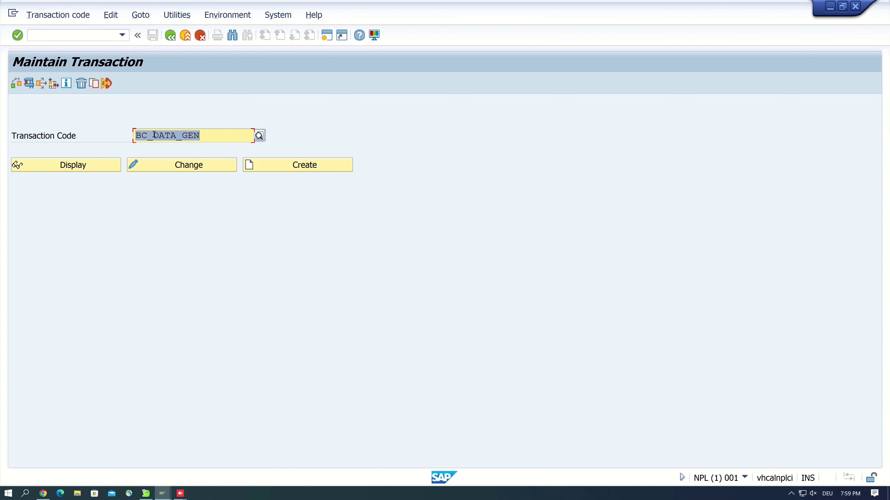
left_click_drag(153, 135, 216, 129)
type("*")
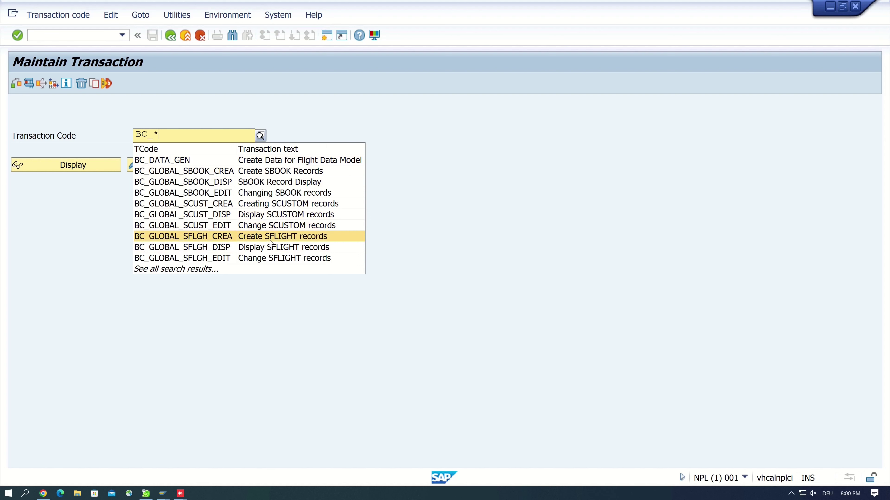
Step: Close the BC_ suggestion list, keeping BC_* as the transaction code
left_click(453, 128)
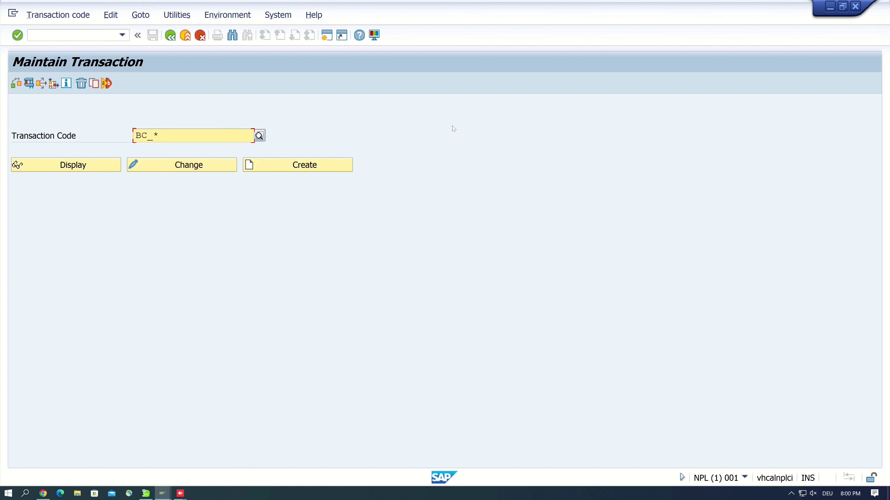